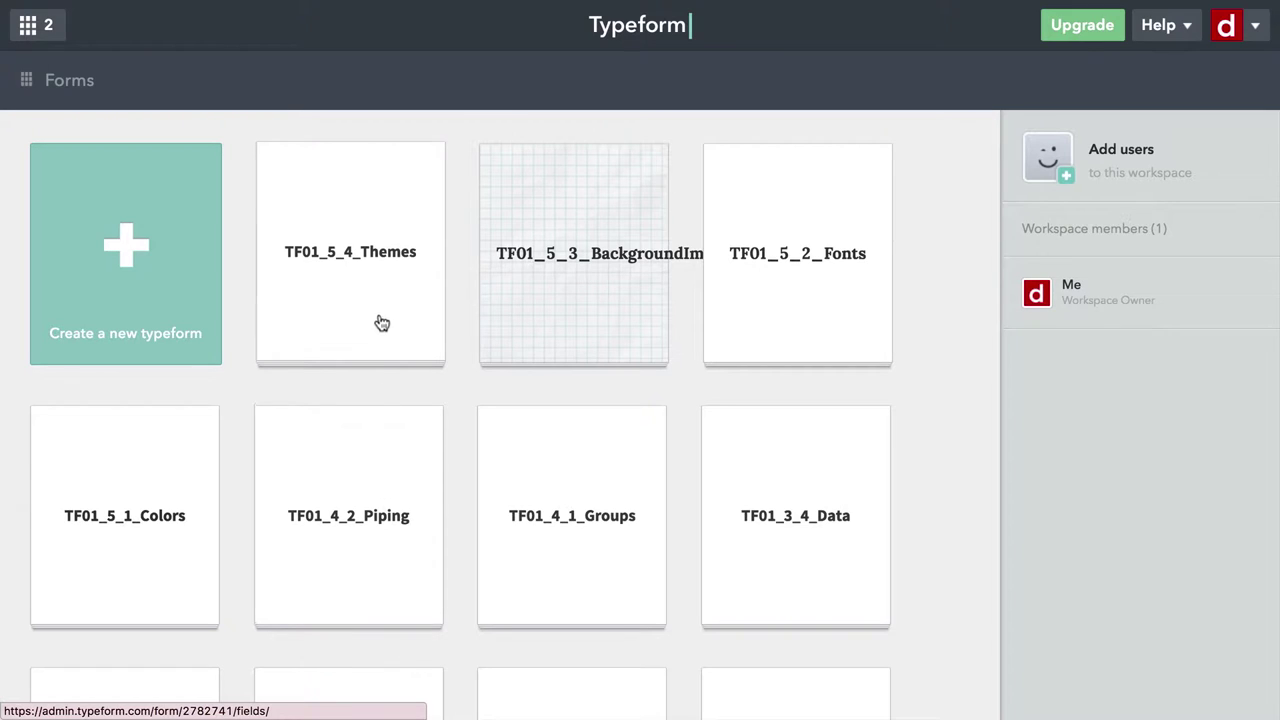
Step: Open the TF01_5_4_Themes form, view it live, then bring up its Design theme library
click(395, 258)
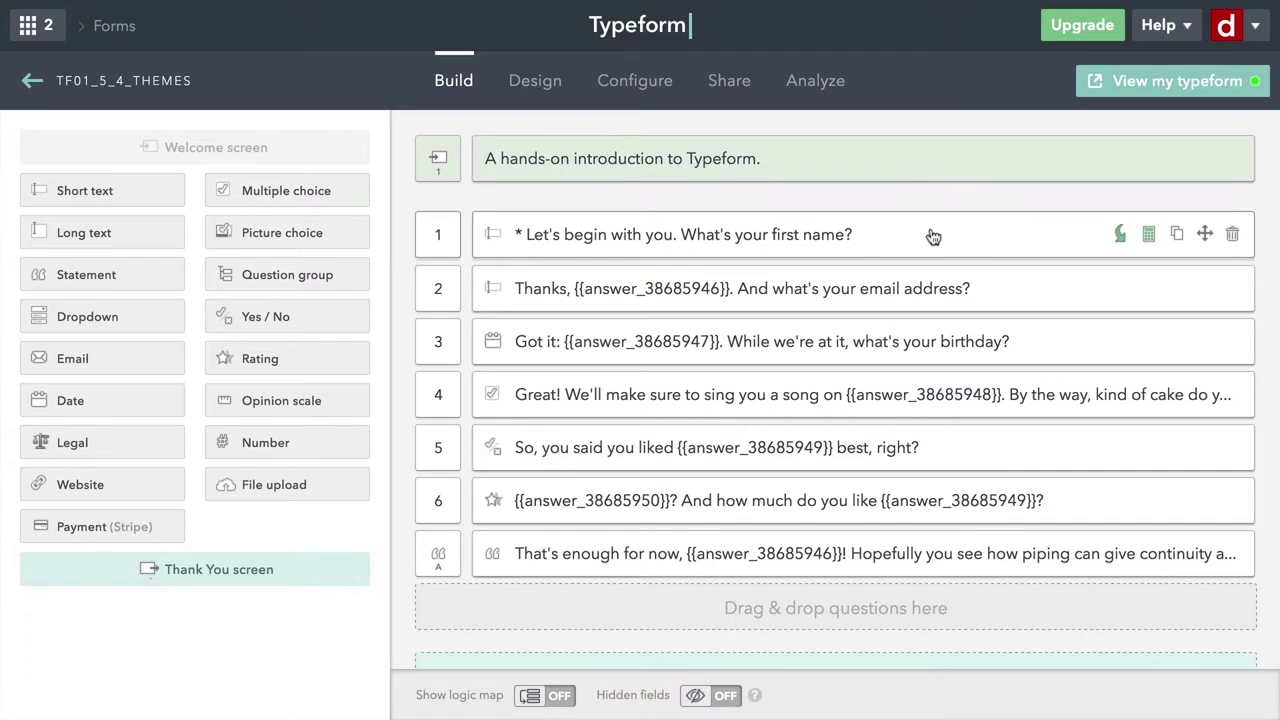
click(1200, 90)
click(541, 91)
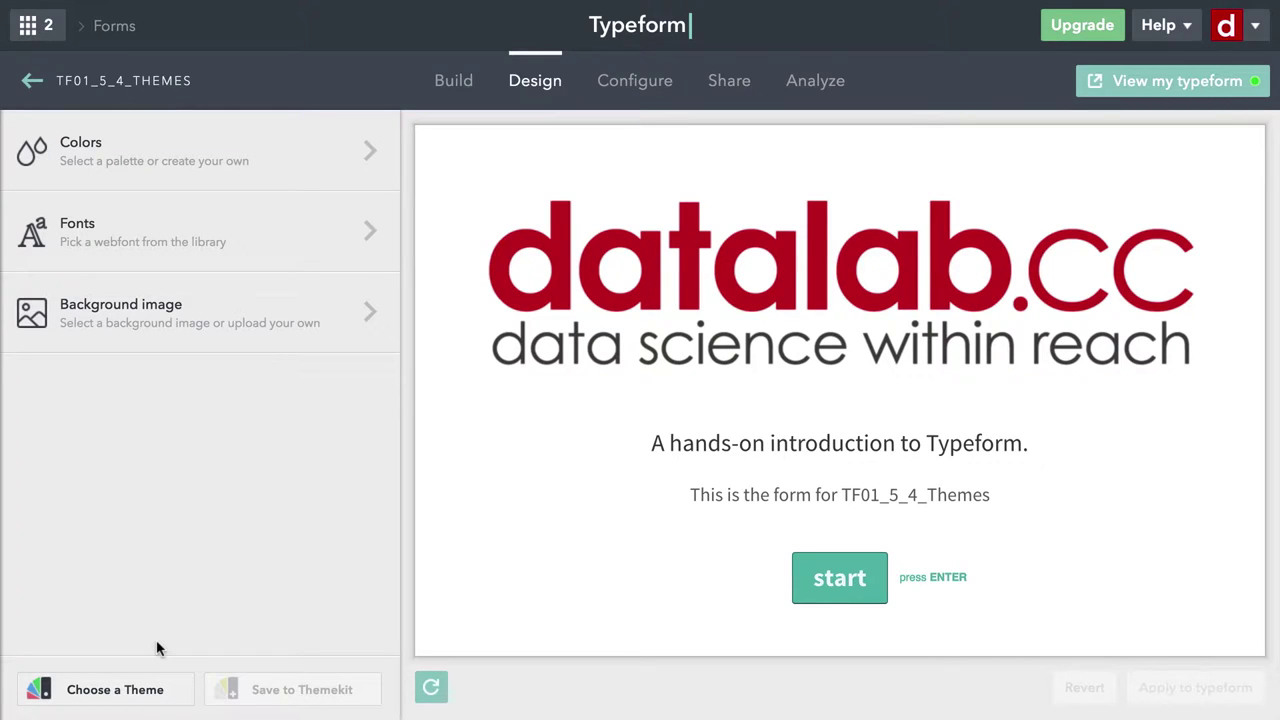
click(120, 695)
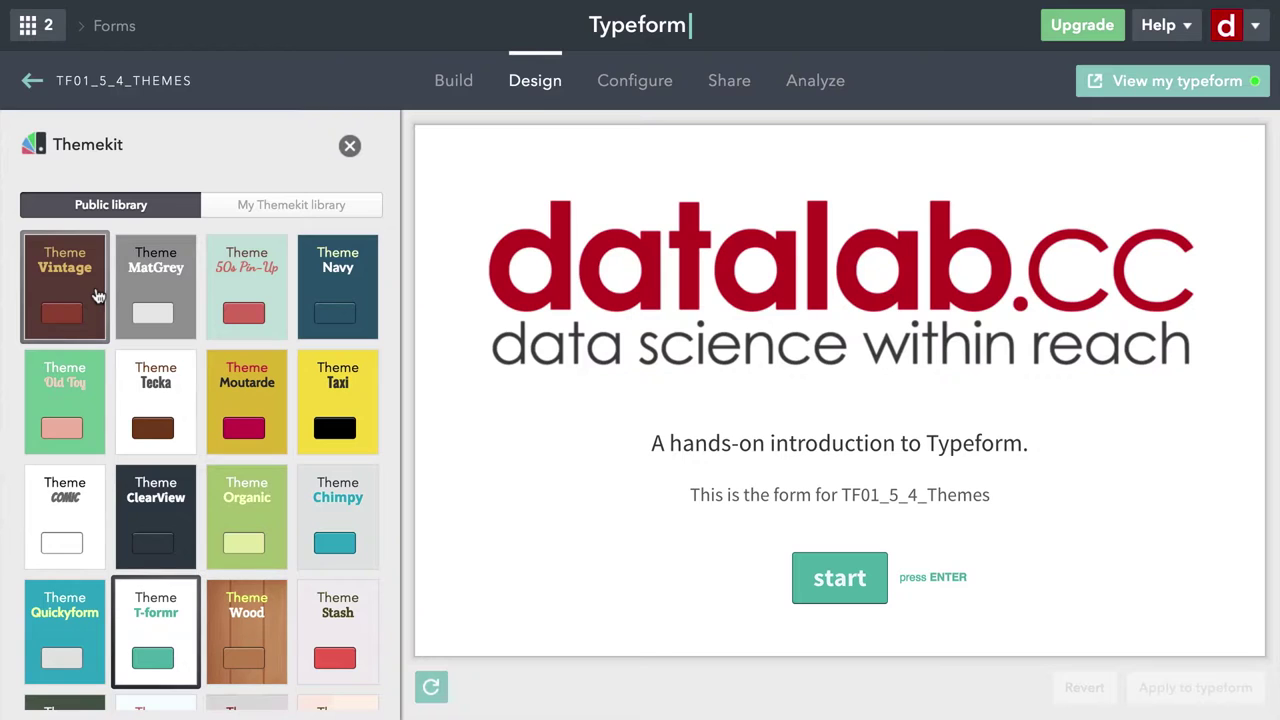
Step: Preview the form's first question in the 50s Pin-Up theme, then in the Comic theme
click(259, 288)
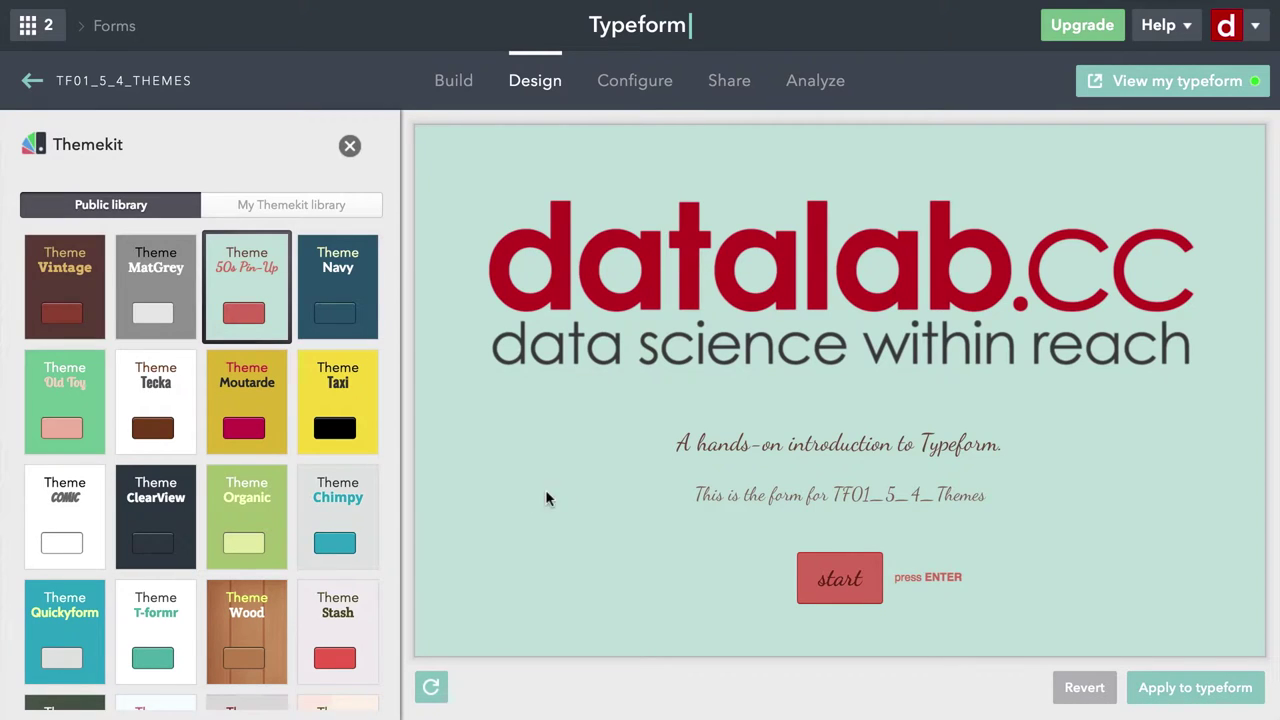
click(850, 582)
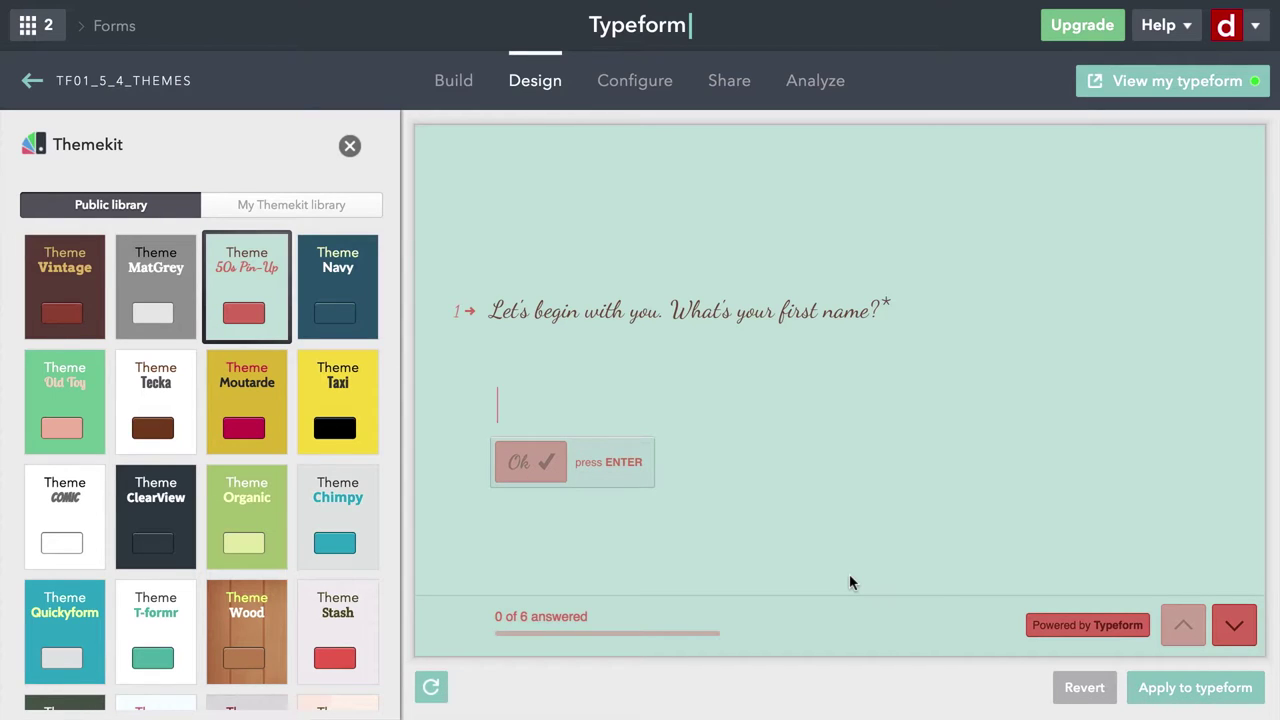
click(64, 518)
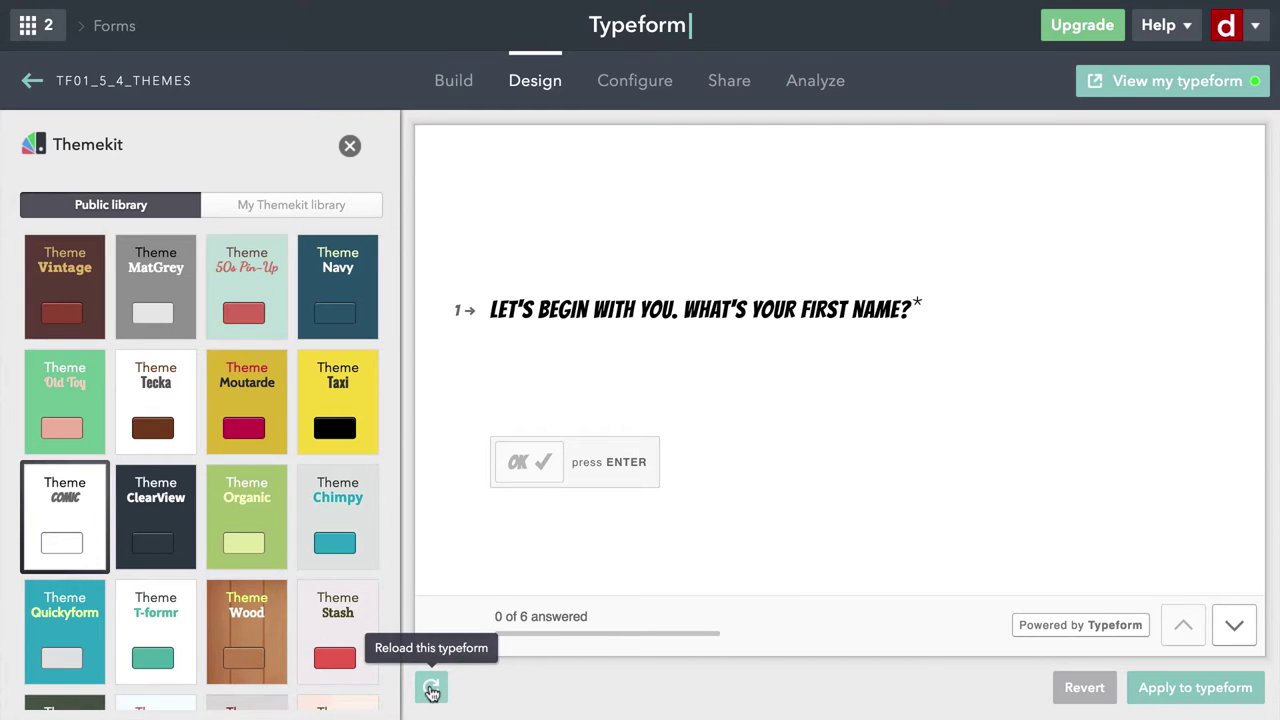
Step: Try the Wood tile on the preview, apply the Comic-lettered theme, and view the live typeform
click(432, 690)
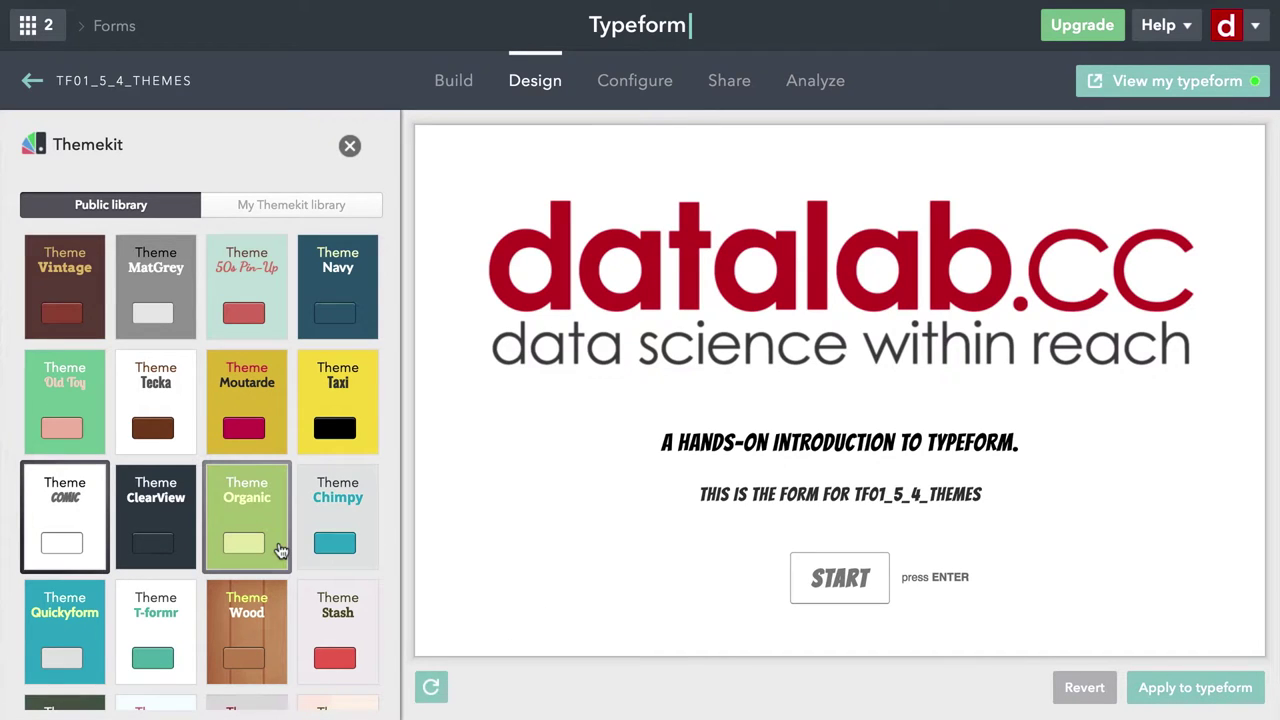
scroll(281, 551, down, 3)
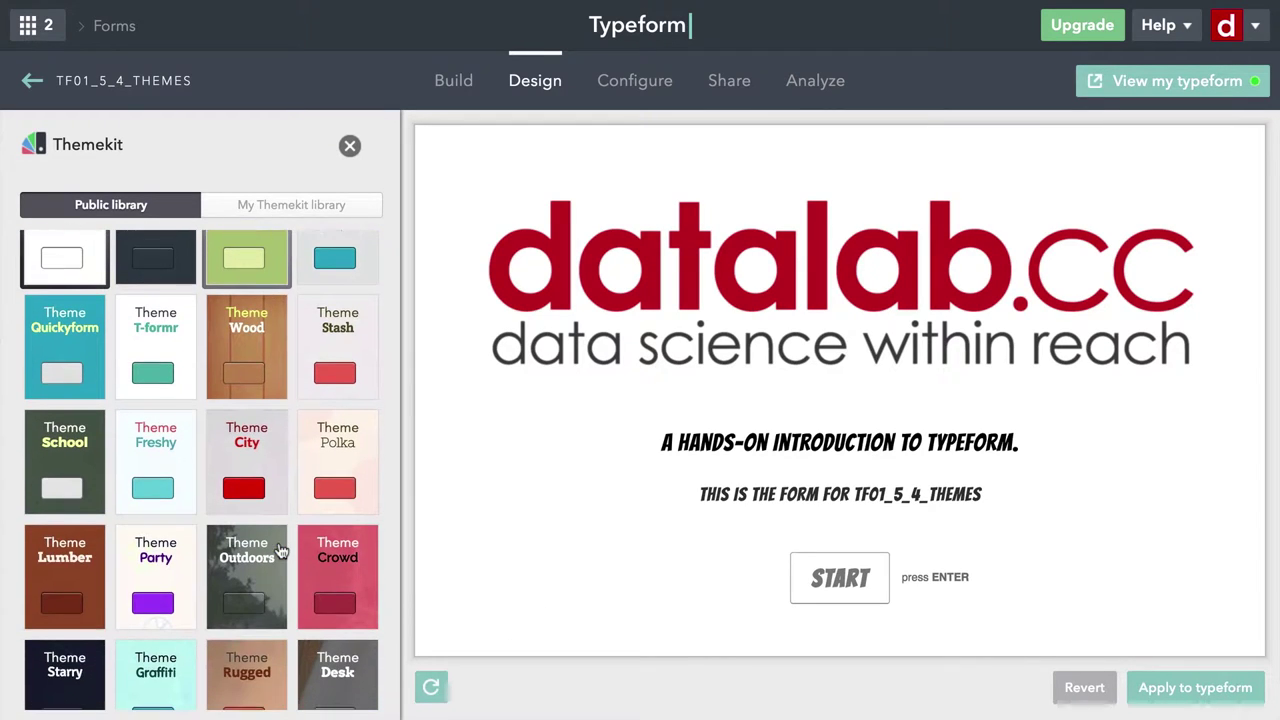
click(253, 340)
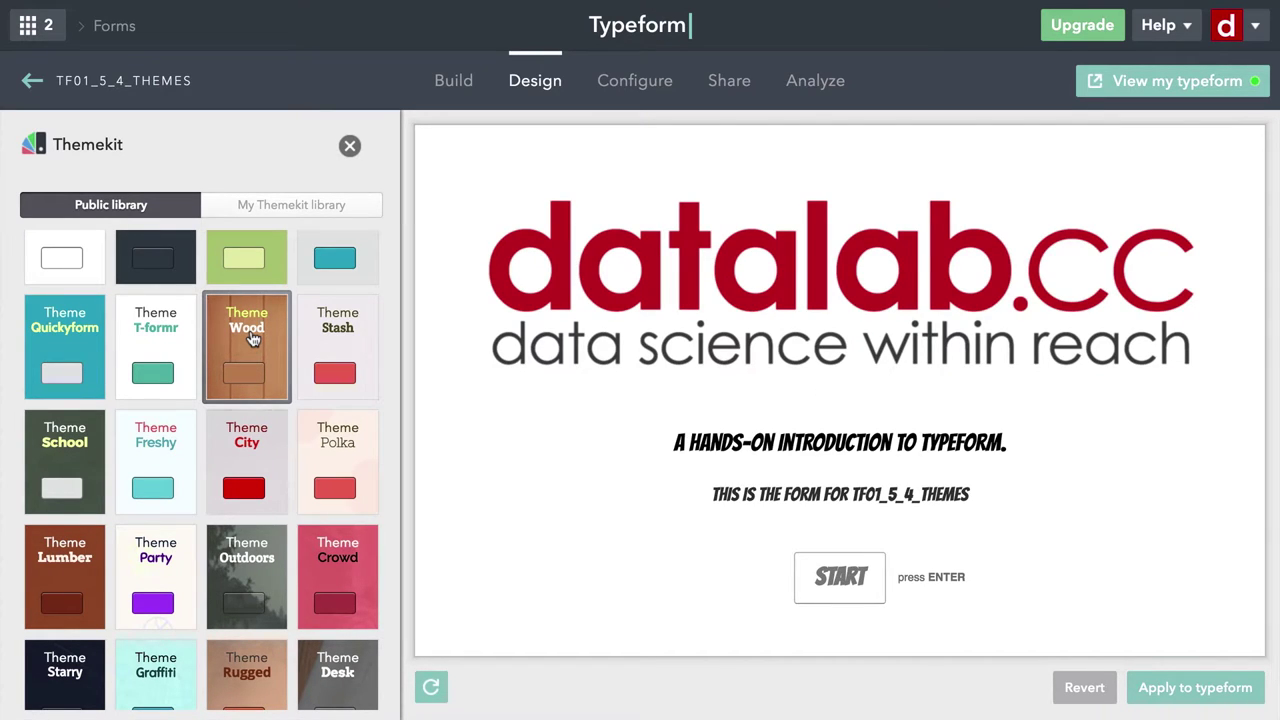
click(253, 340)
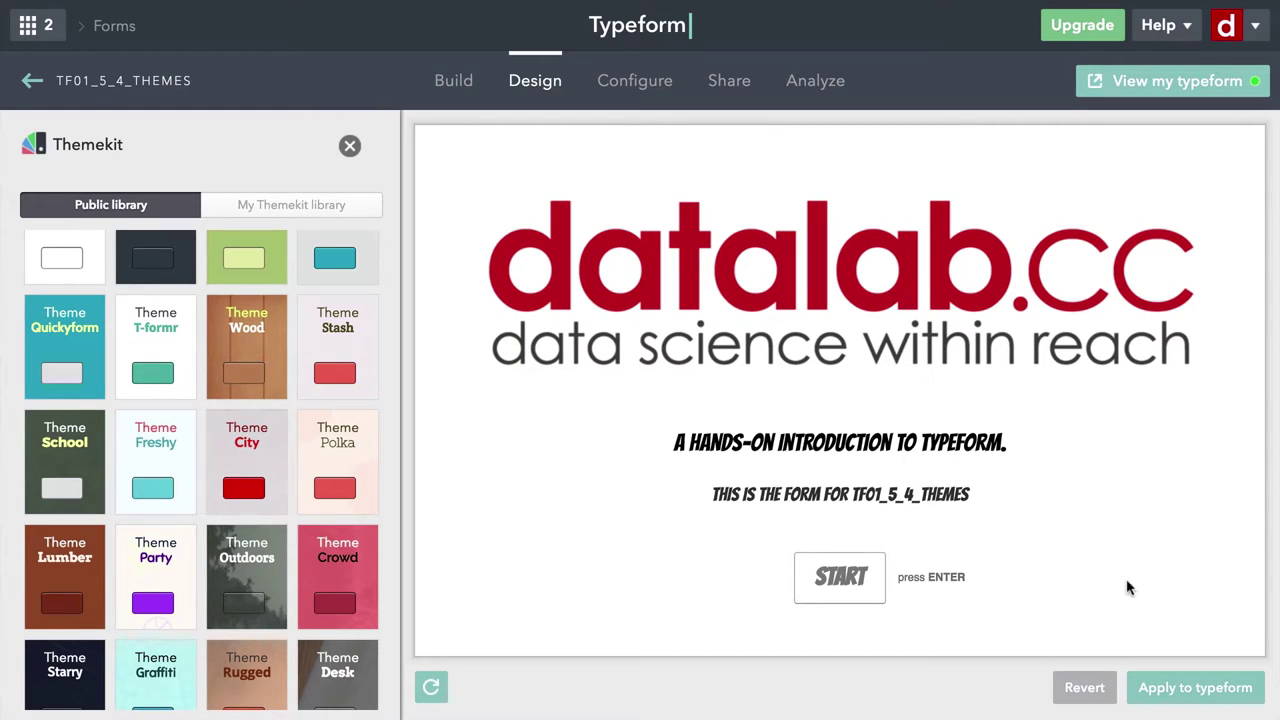
click(1204, 699)
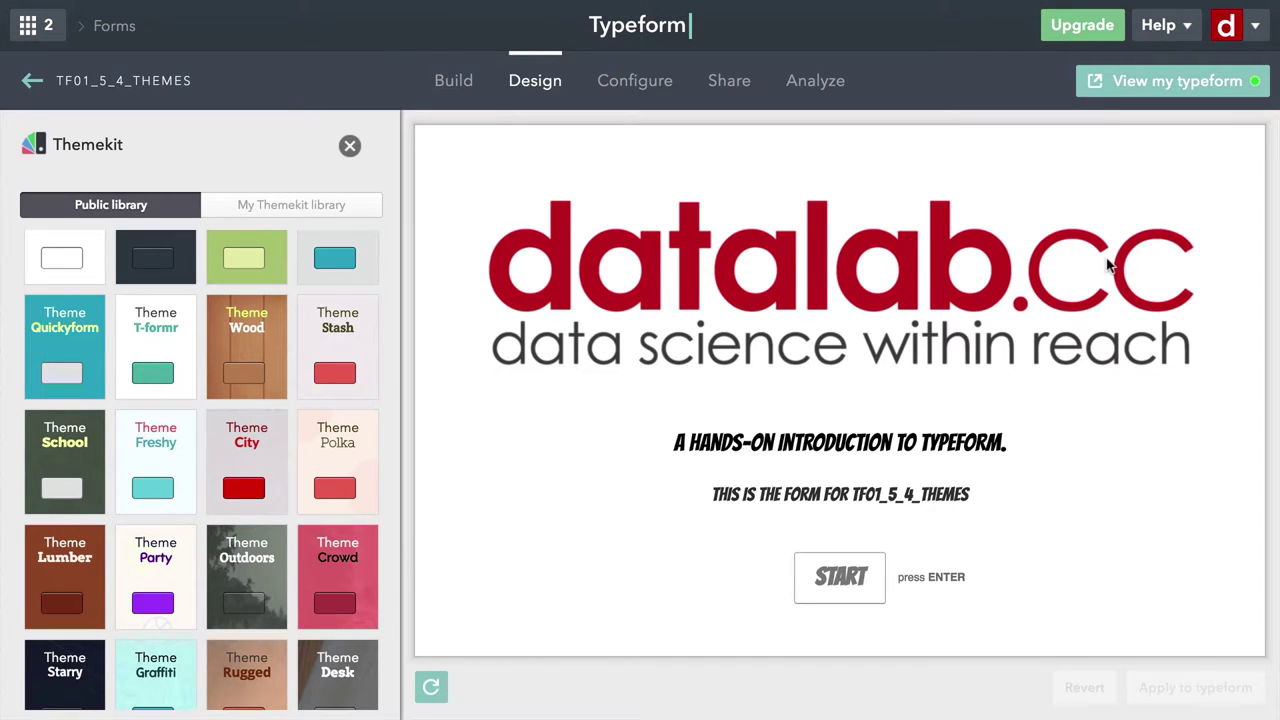
click(1193, 82)
Step: Apply the pink Crowd theme from Themekit to the form and view the live typeform
scroll(265, 486, down, 2)
scroll(265, 486, down, 2)
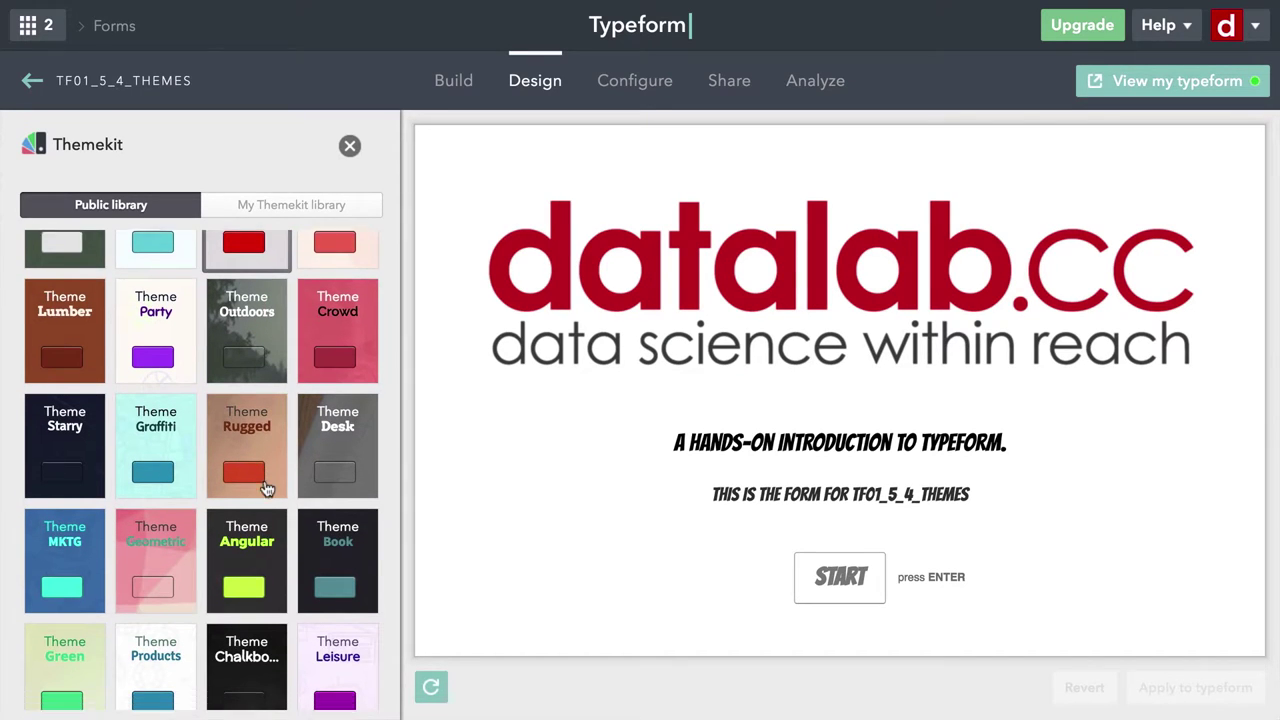
click(339, 293)
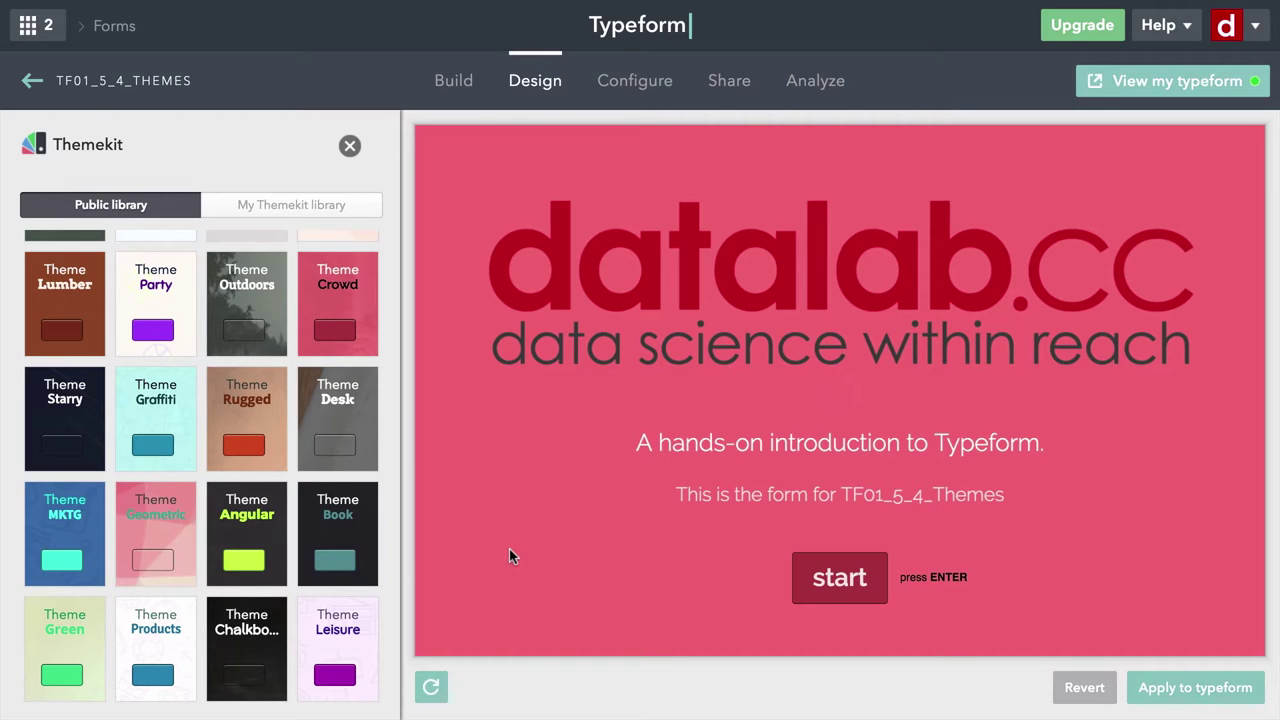
click(1208, 705)
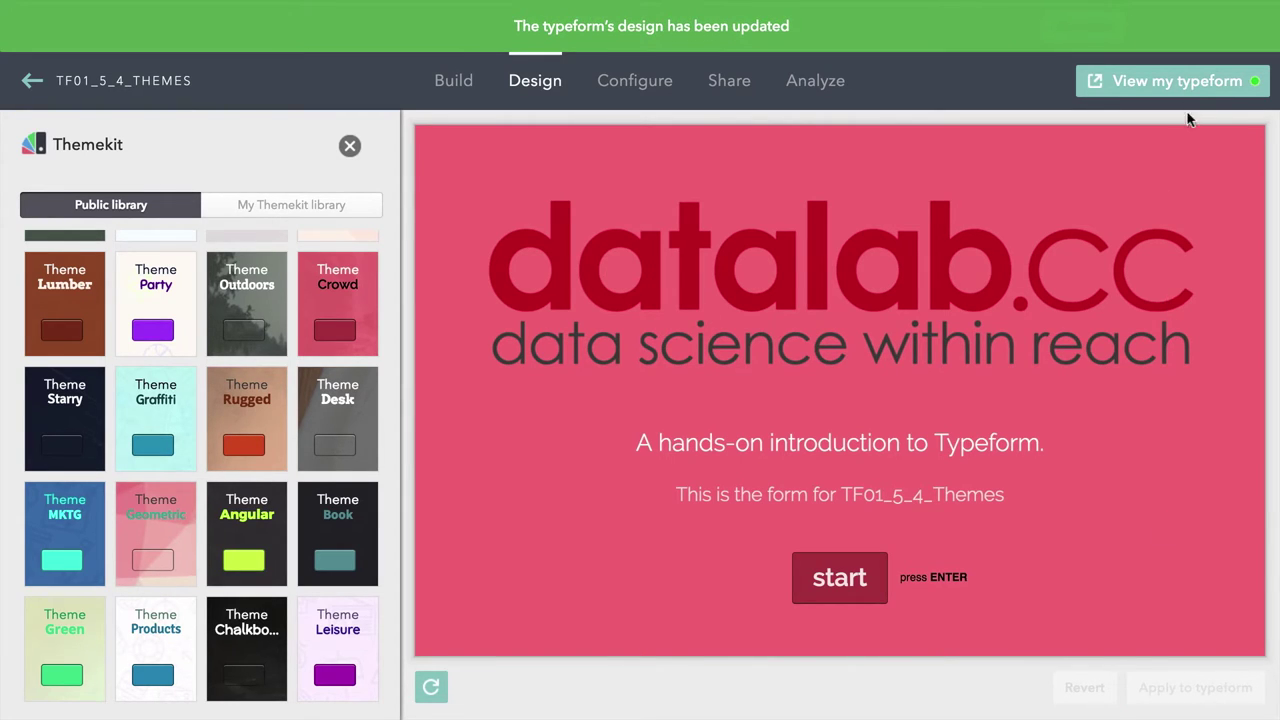
click(1197, 82)
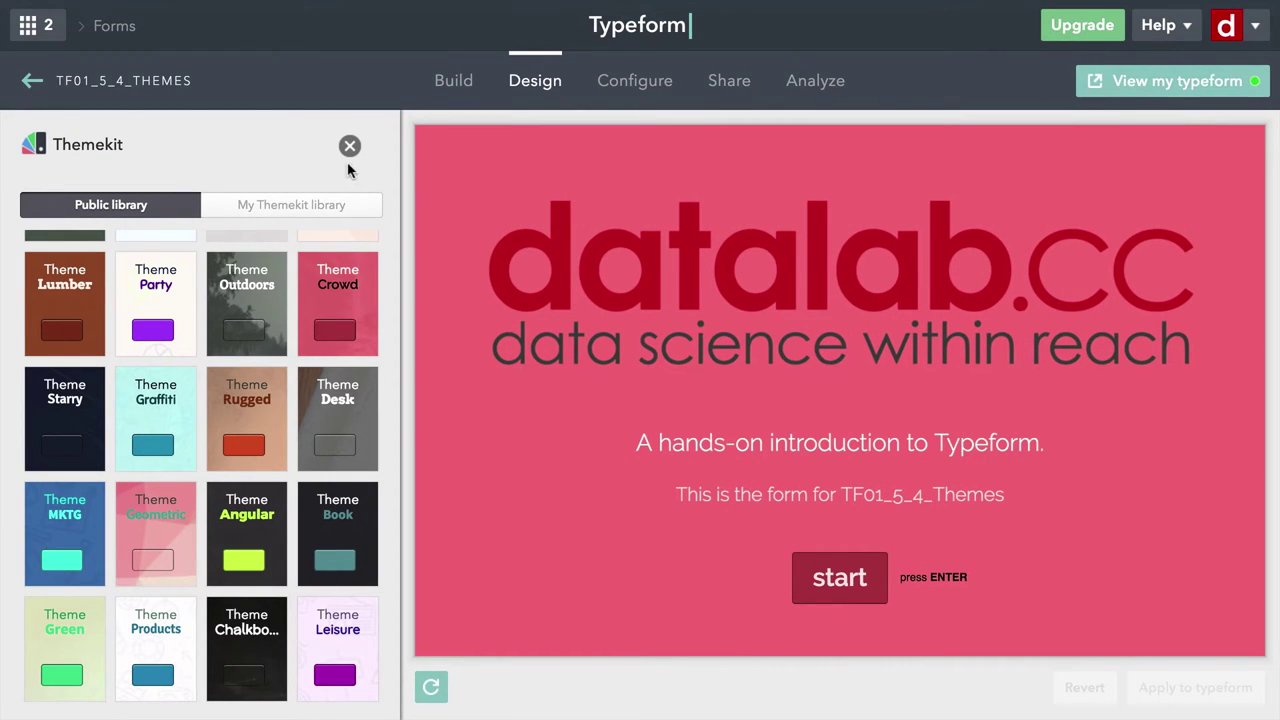
Step: Close Themekit, return to the forms list, and open the TF01_5_3_BackgroundImages form
click(350, 148)
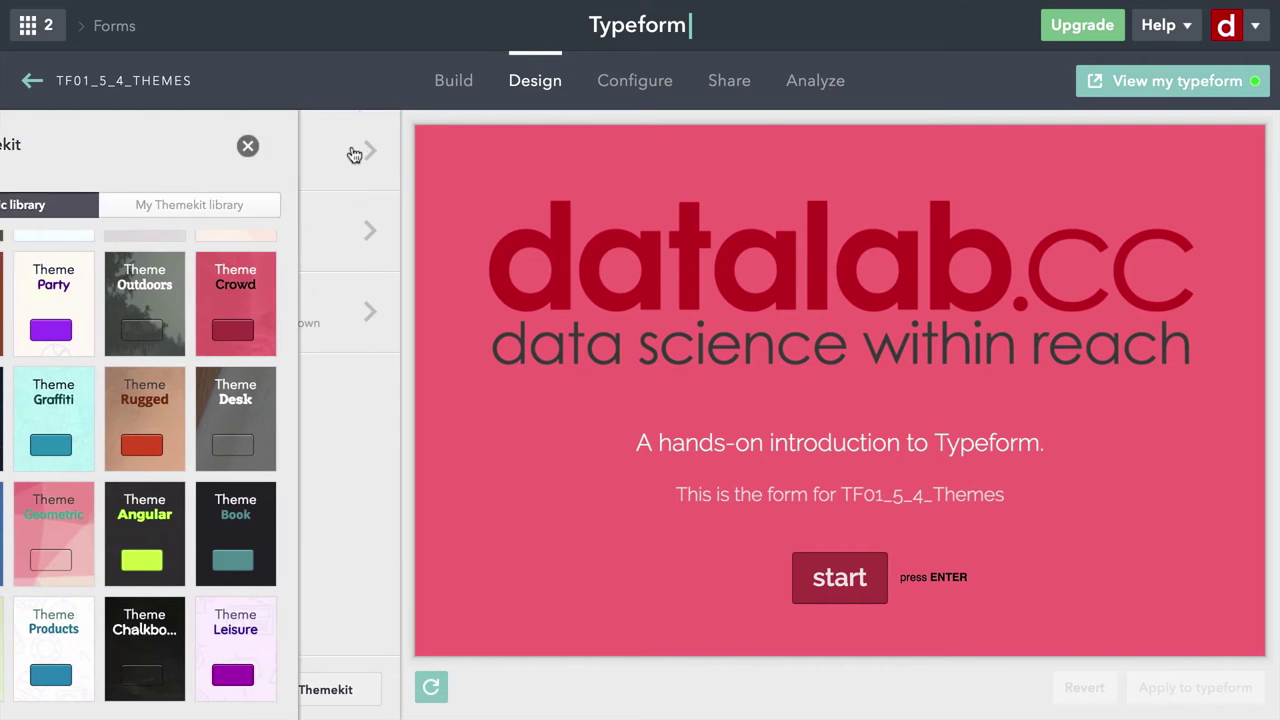
click(30, 88)
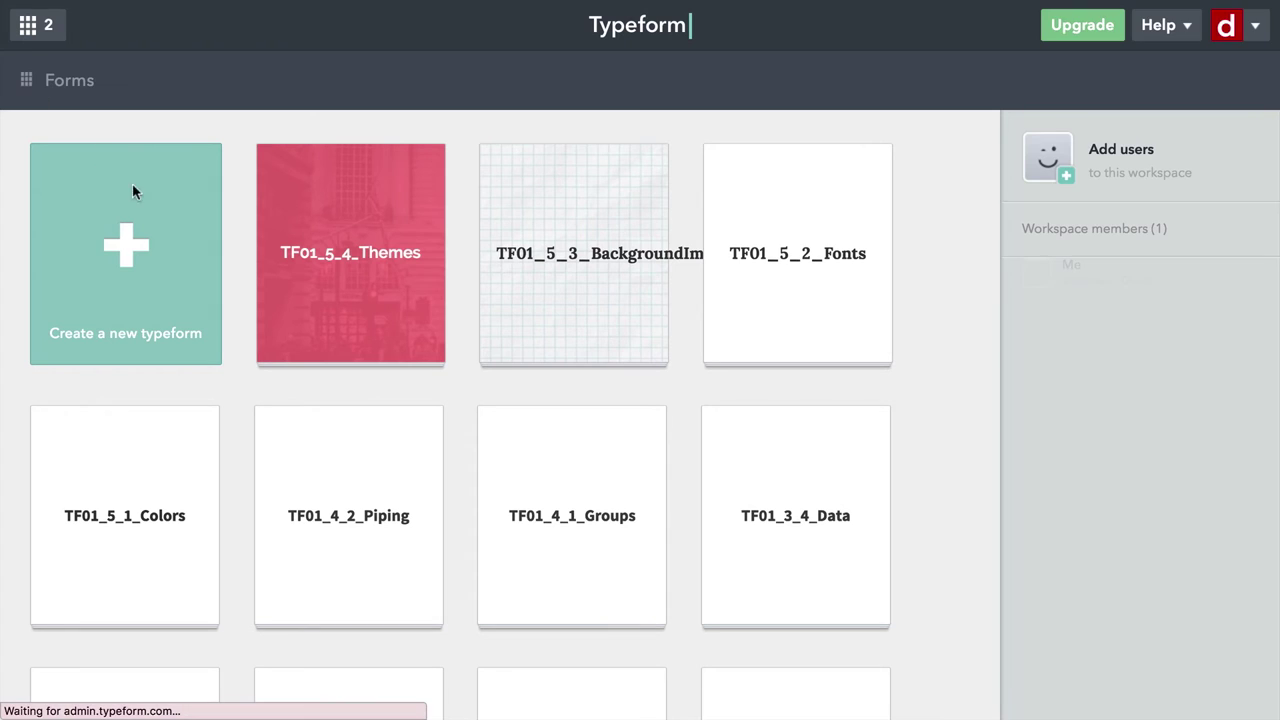
click(621, 259)
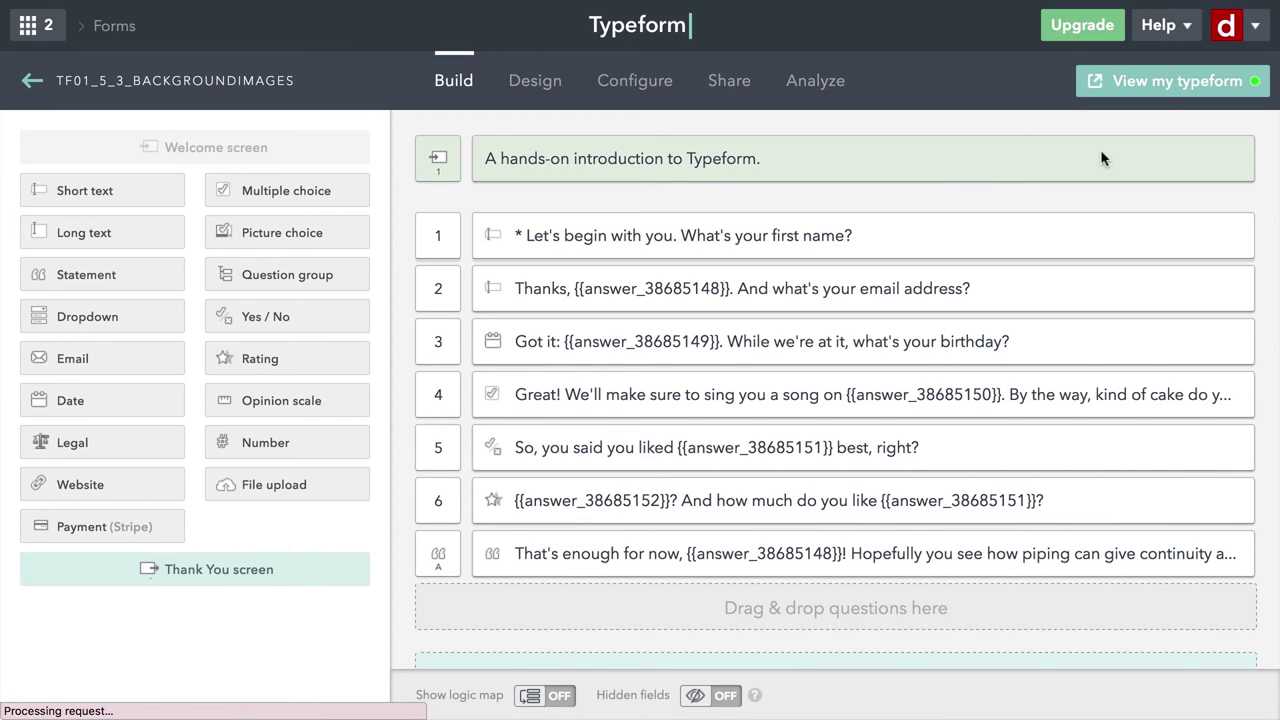
Step: View the live graph-paper background-images form, then open its Design settings
click(1183, 90)
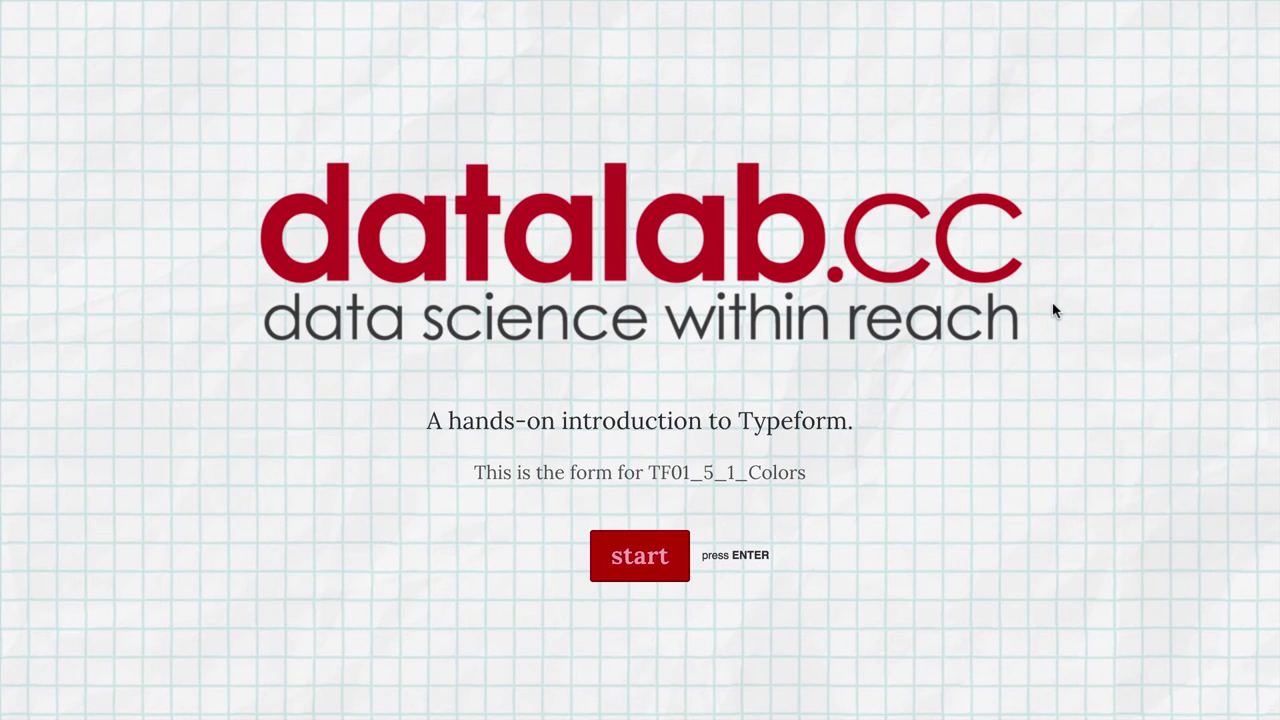
key(ctrl+w)
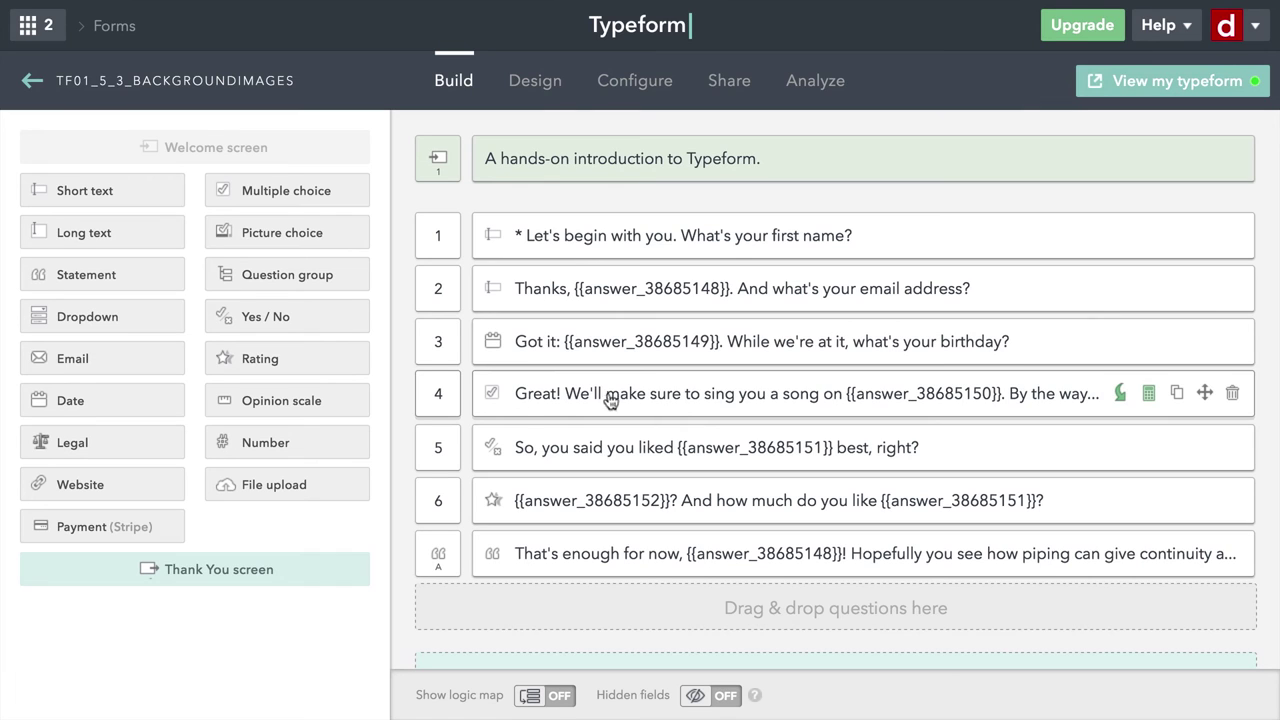
click(541, 90)
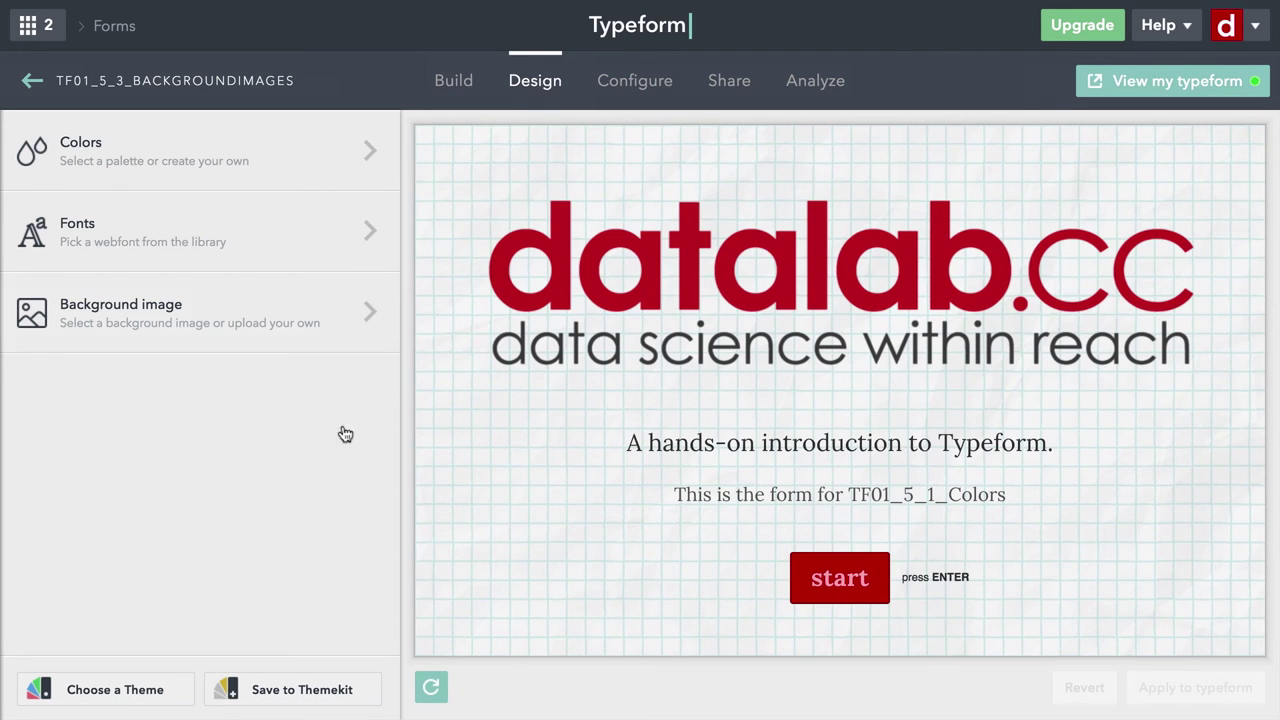
Step: Save the graph-paper design to Themekit as a theme named 'graphpaper for datalab.cc'
click(305, 697)
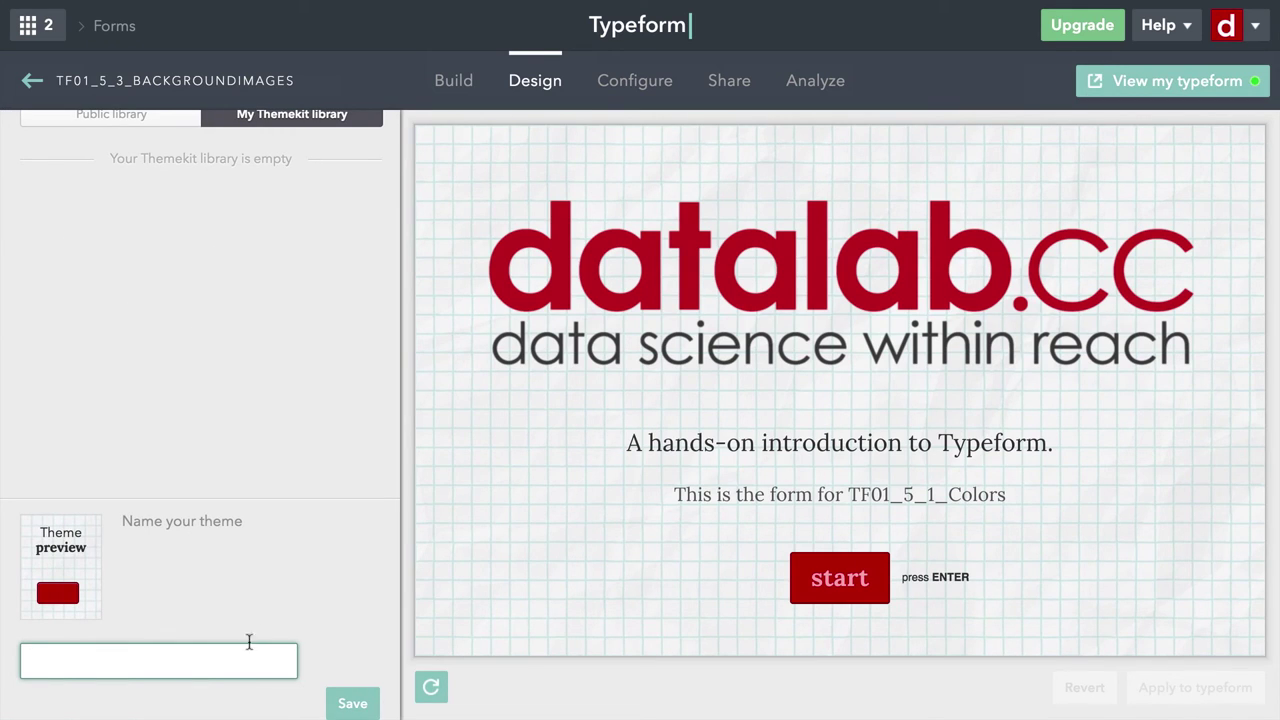
text(graphpaper foro dat)
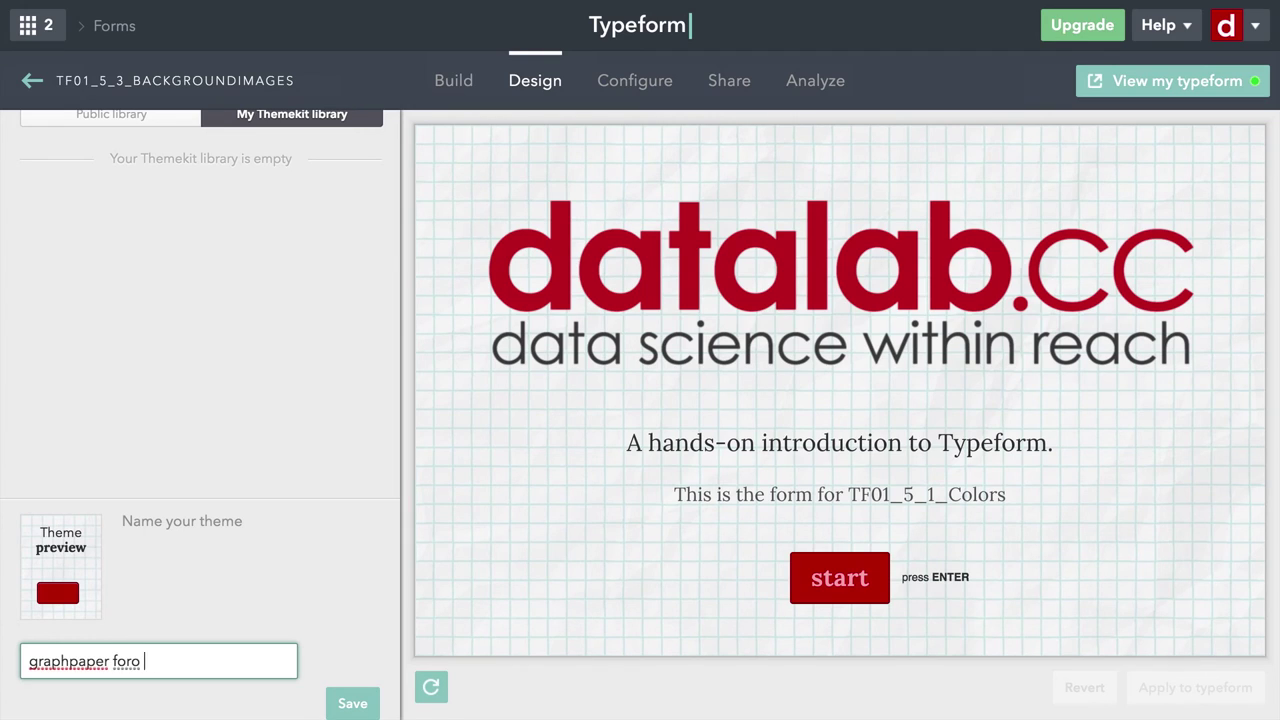
key(BackSpace)
key(BackSpace)
key(BackSpace)
key(BackSpace)
text(dt)
key(BackSpace)
text(atalab.cc)
click(352, 705)
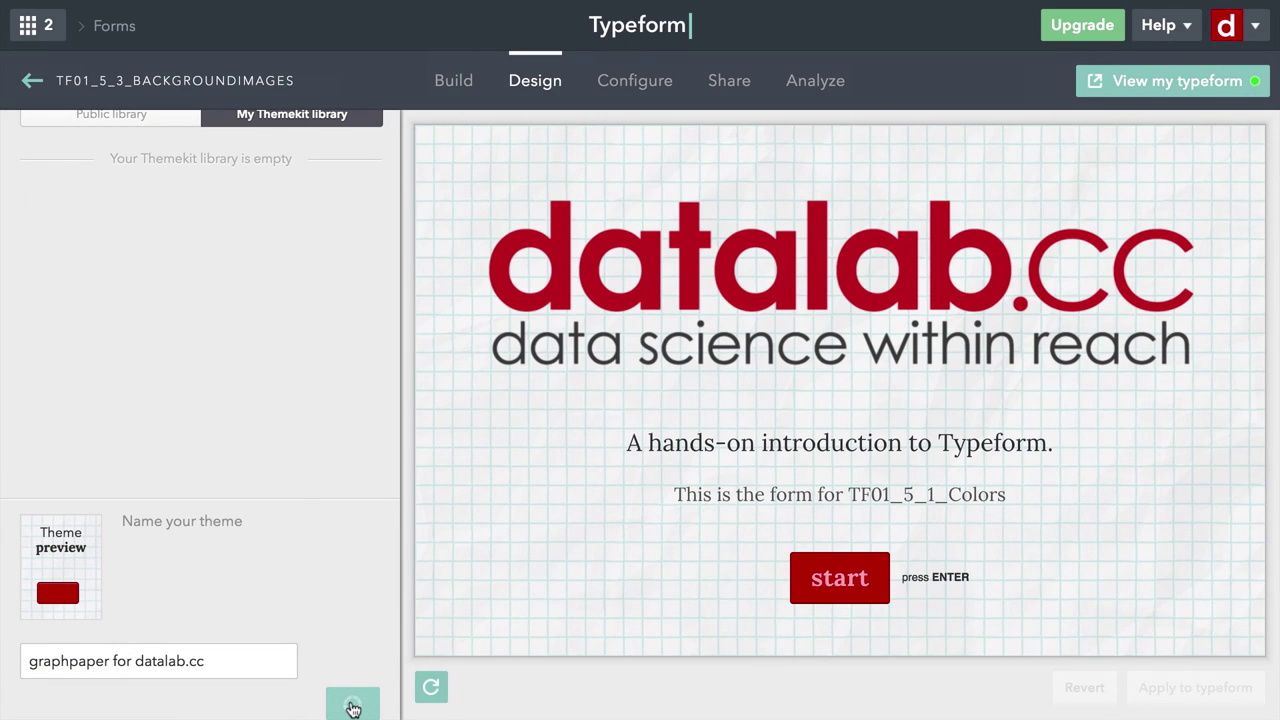